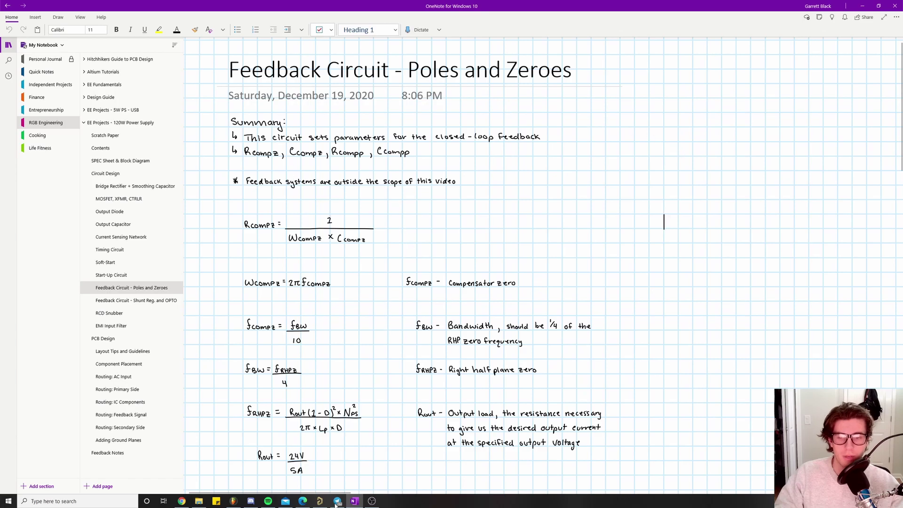
Bring the UCC28C42-Q1 datasheet's Figure 9-2 application schematic in front of OneNote
{"action": "left_click", "coordinate": [302, 500]}
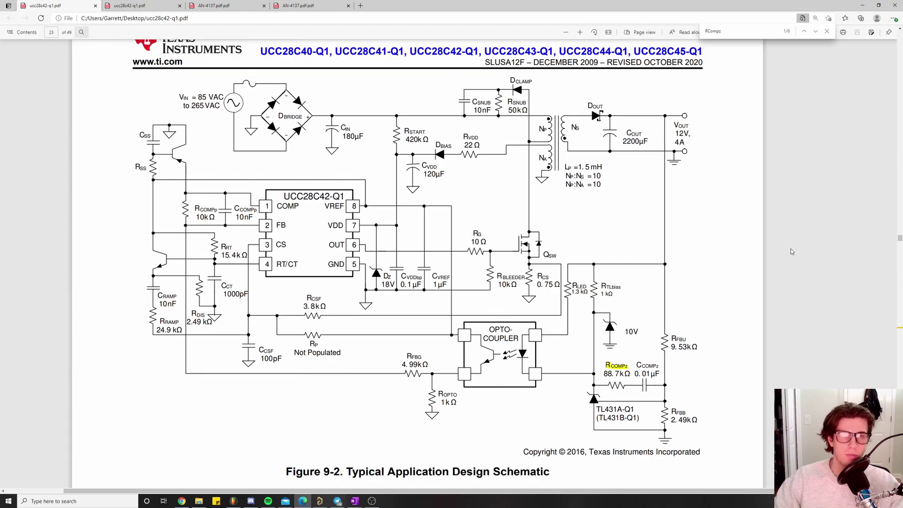
Minimize the datasheet to show the handwritten Rcompz, fcompz, fBW and fRHPZ formulas
{"action": "left_click", "coordinate": [860, 6]}
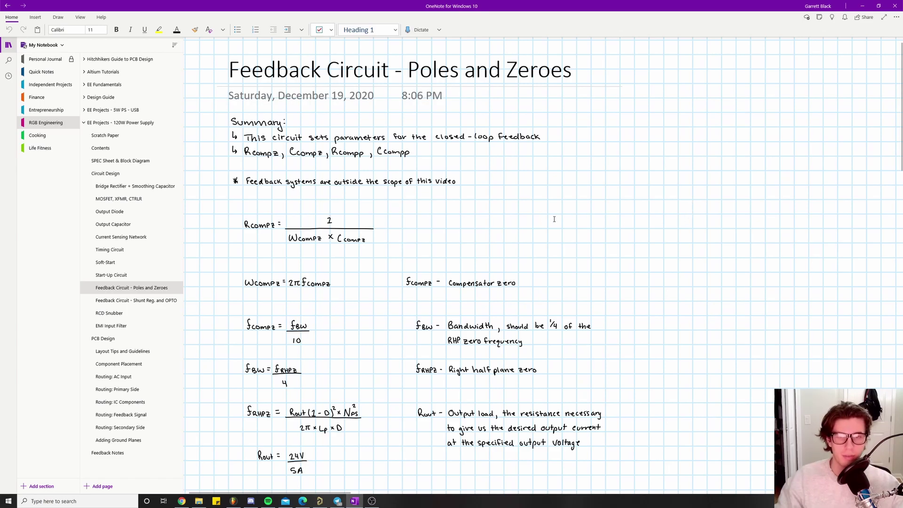
{"action": "left_click", "coordinate": [663, 220]}
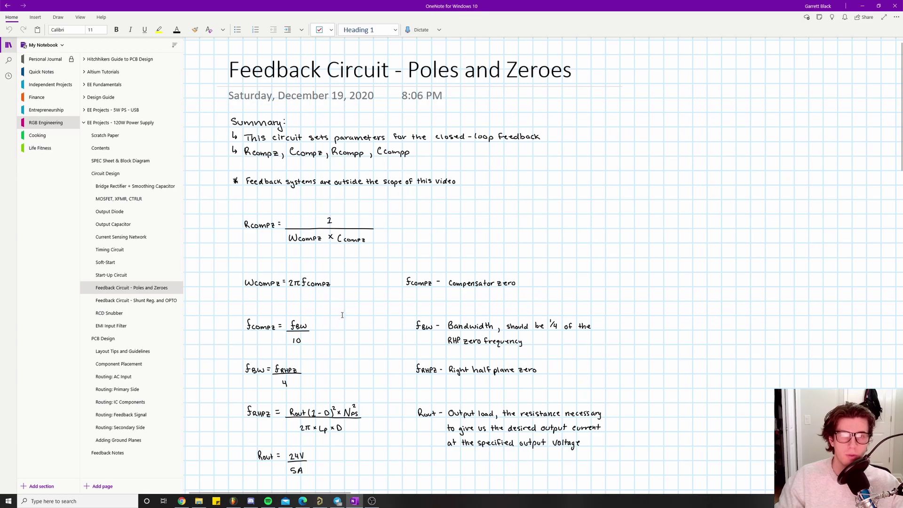
{"action": "left_click", "coordinate": [303, 501]}
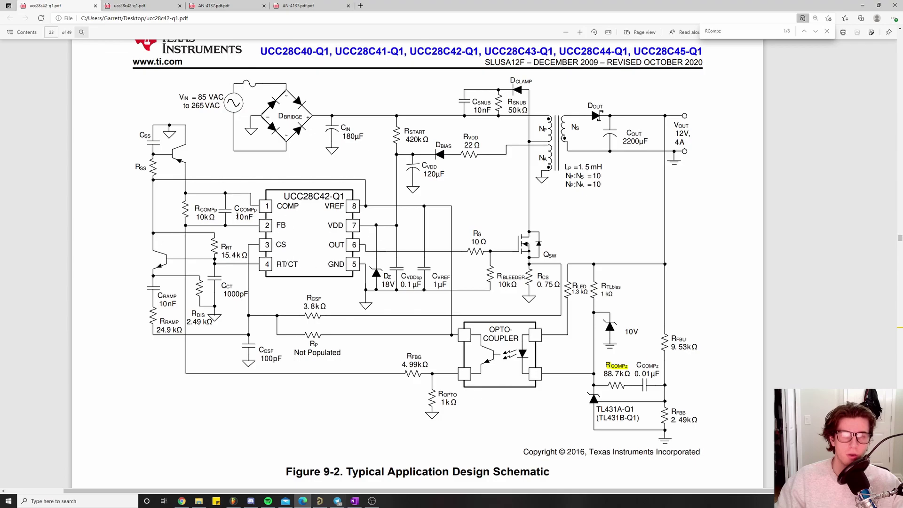
{"action": "left_click", "coordinate": [864, 6]}
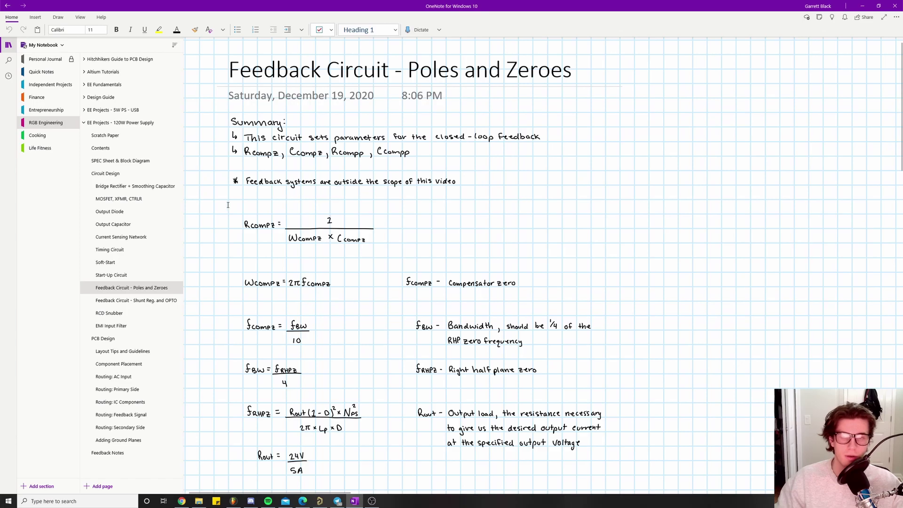
{"action": "scroll", "coordinate": [276, 204], "scroll_direction": "down", "scroll_amount": 1}
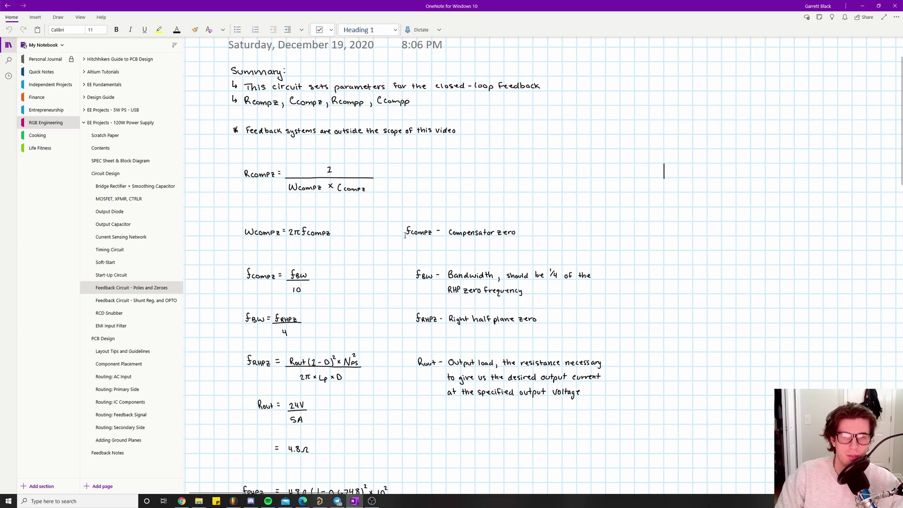
{"action": "scroll", "coordinate": [405, 235], "scroll_direction": "down", "scroll_amount": 8}
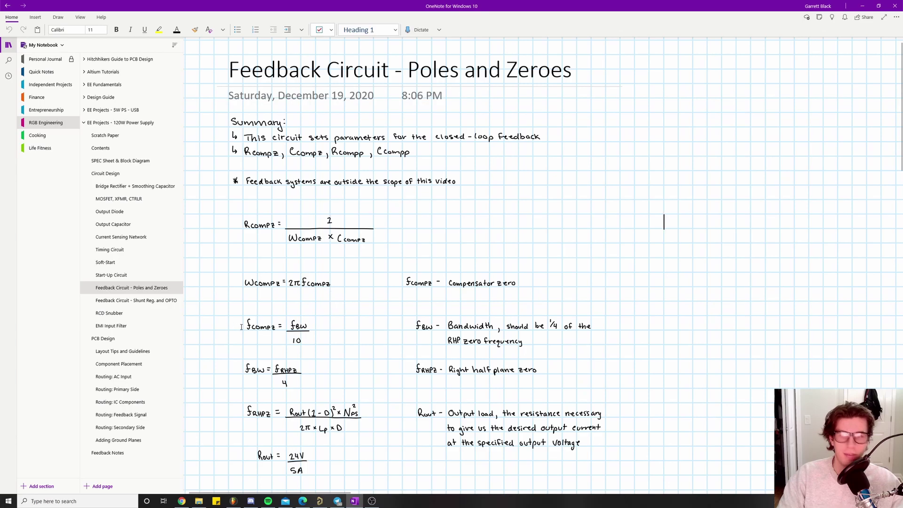
{"action": "scroll", "coordinate": [264, 308], "scroll_direction": "down", "scroll_amount": 1}
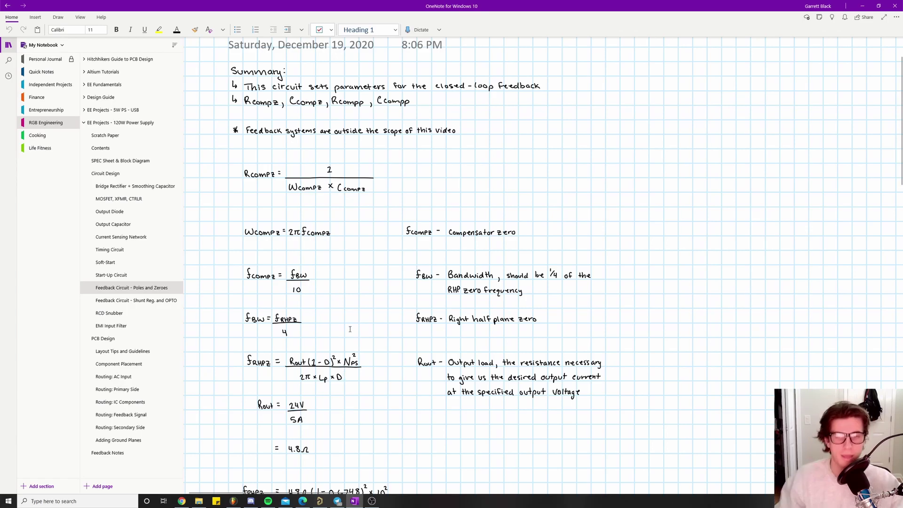
{"action": "scroll", "coordinate": [282, 319], "scroll_direction": "down", "scroll_amount": 1}
{"action": "scroll", "coordinate": [281, 320], "scroll_direction": "up", "scroll_amount": 1}
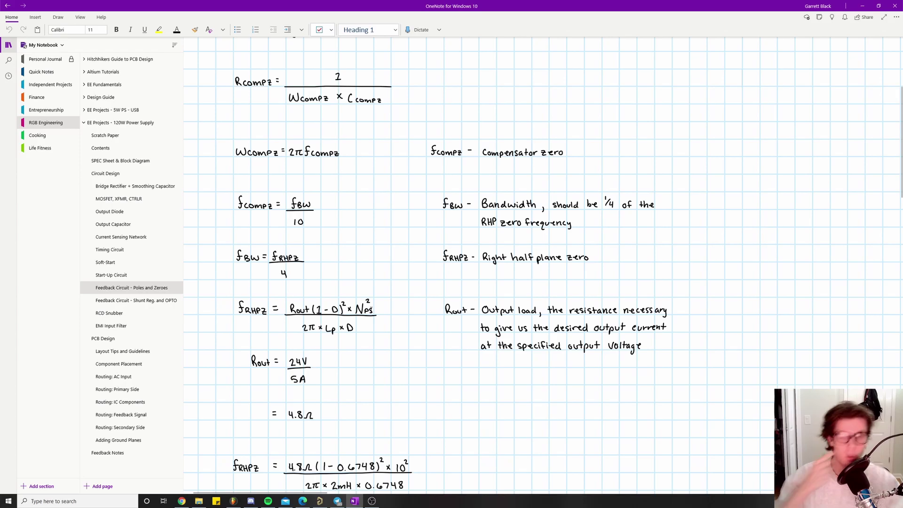
{"action": "scroll", "coordinate": [371, 309], "scroll_direction": "down", "scroll_amount": 1}
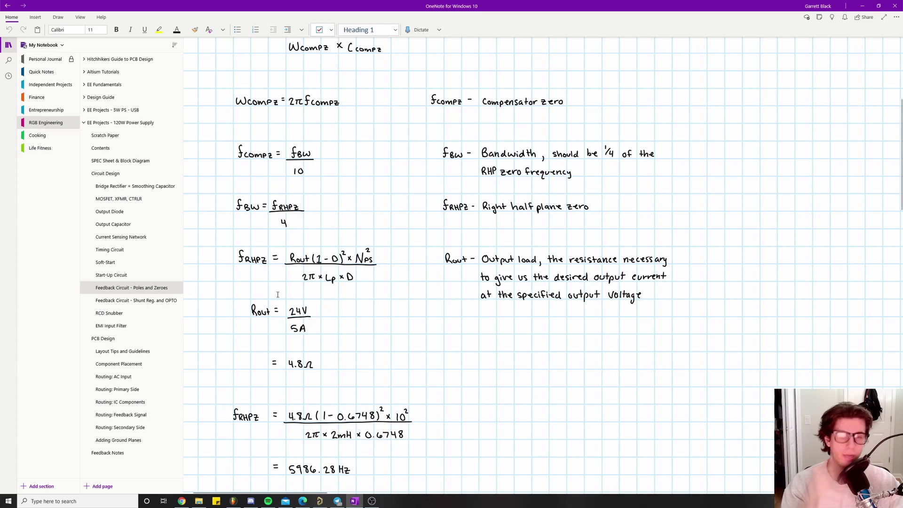
{"action": "scroll", "coordinate": [269, 340], "scroll_direction": "down", "scroll_amount": 1}
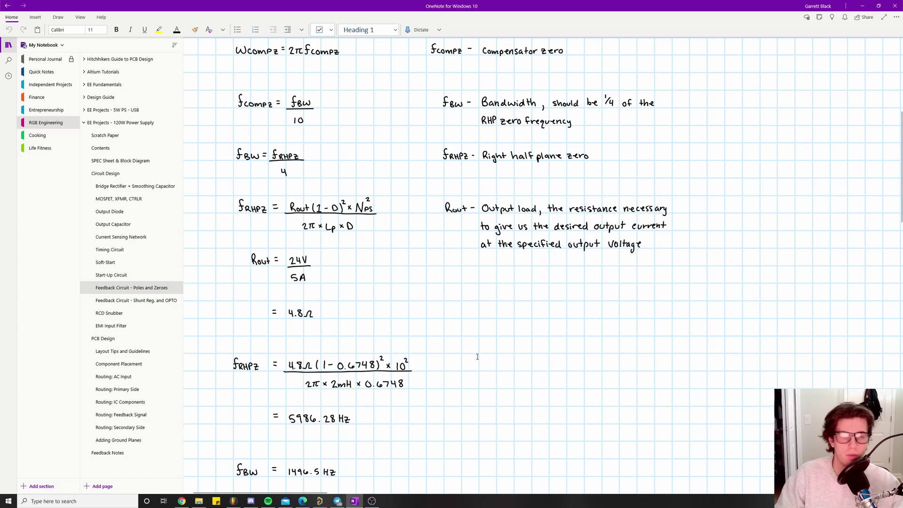
{"action": "scroll", "coordinate": [413, 371], "scroll_direction": "down", "scroll_amount": 1}
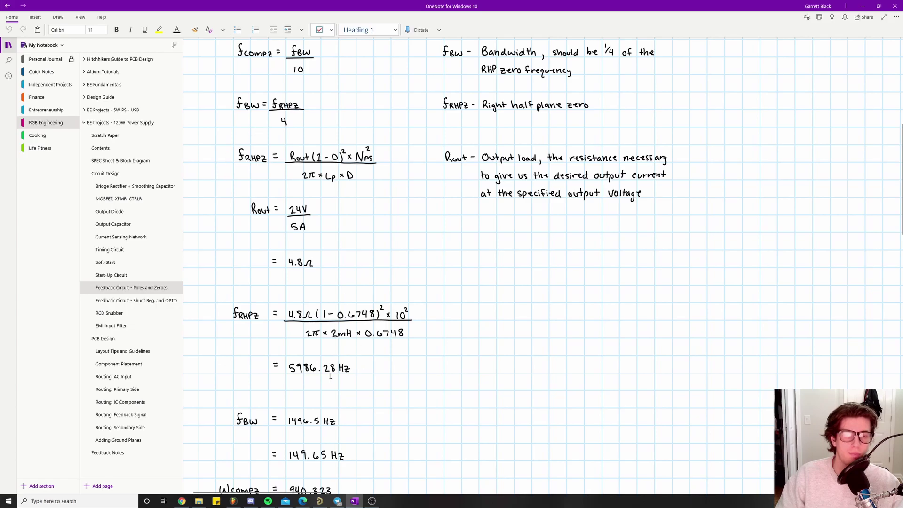
{"action": "scroll", "coordinate": [271, 369], "scroll_direction": "down", "scroll_amount": 1}
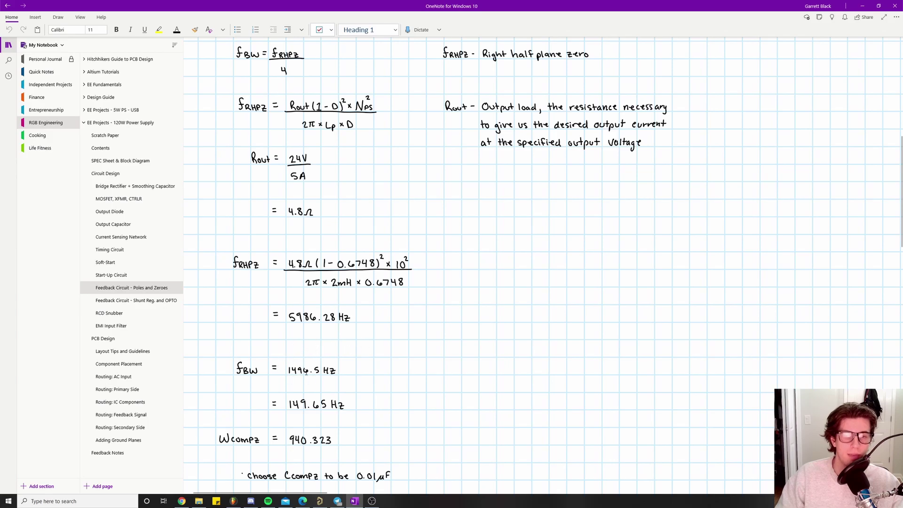
{"action": "scroll", "coordinate": [305, 122], "scroll_direction": "up", "scroll_amount": 2}
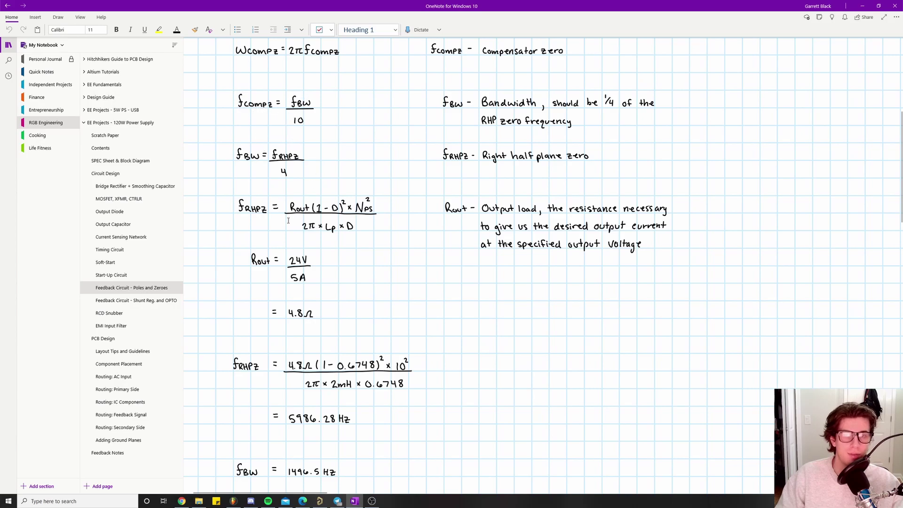
{"action": "scroll", "coordinate": [274, 266], "scroll_direction": "down", "scroll_amount": 3}
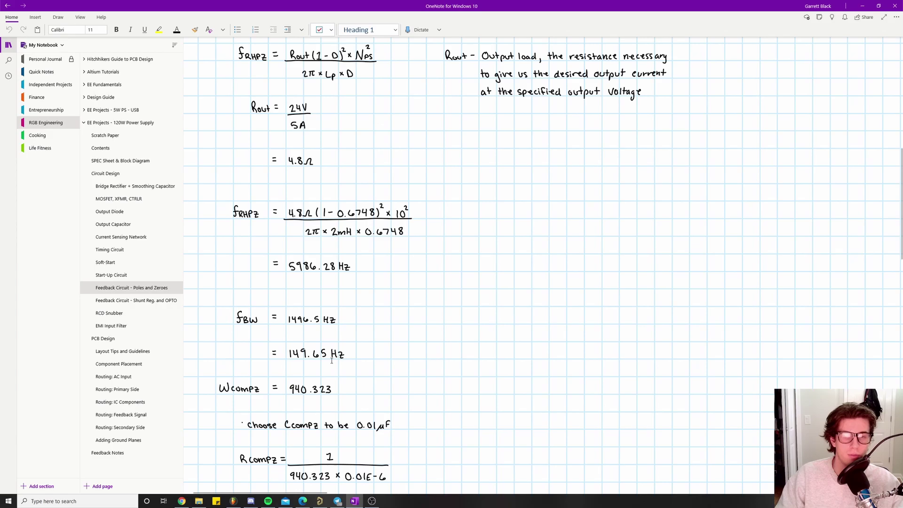
{"action": "scroll", "coordinate": [292, 213], "scroll_direction": "up", "scroll_amount": 6}
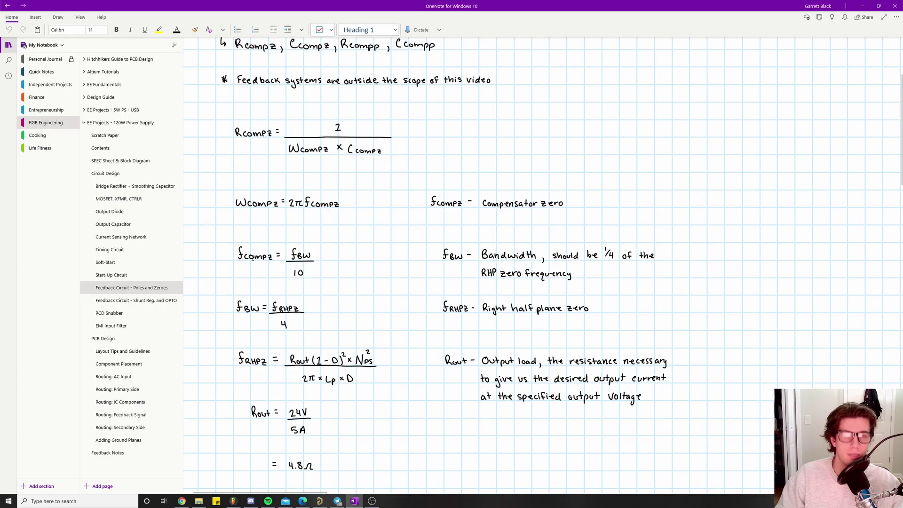
{"action": "scroll", "coordinate": [261, 246], "scroll_direction": "down", "scroll_amount": 3}
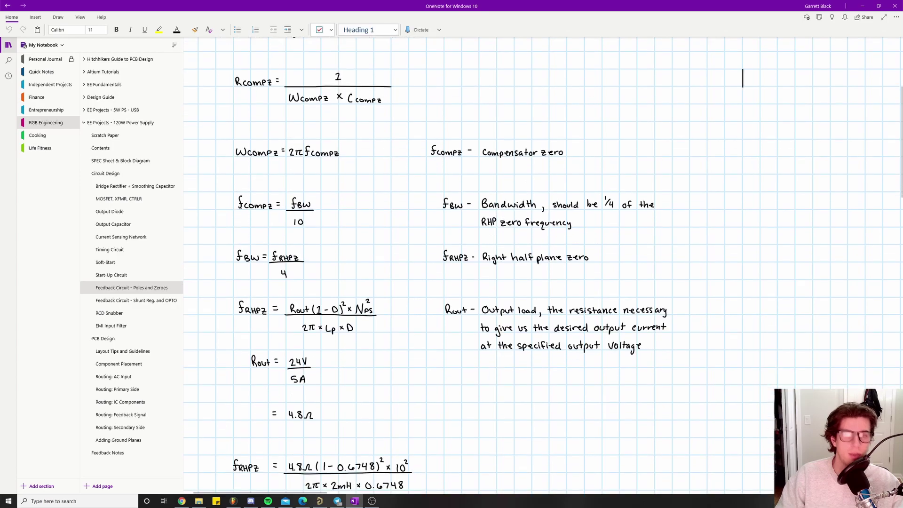
{"action": "scroll", "coordinate": [261, 246], "scroll_direction": "down", "scroll_amount": 3}
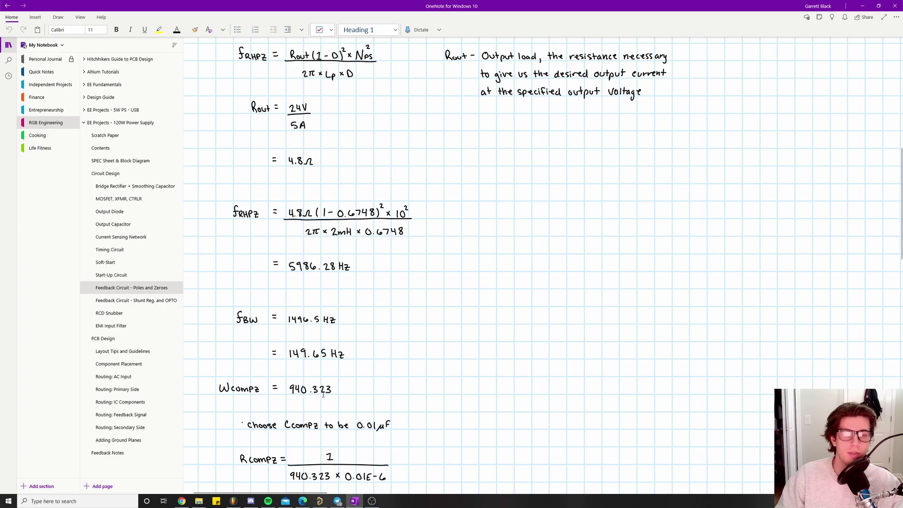
{"action": "scroll", "coordinate": [319, 406], "scroll_direction": "down", "scroll_amount": 1}
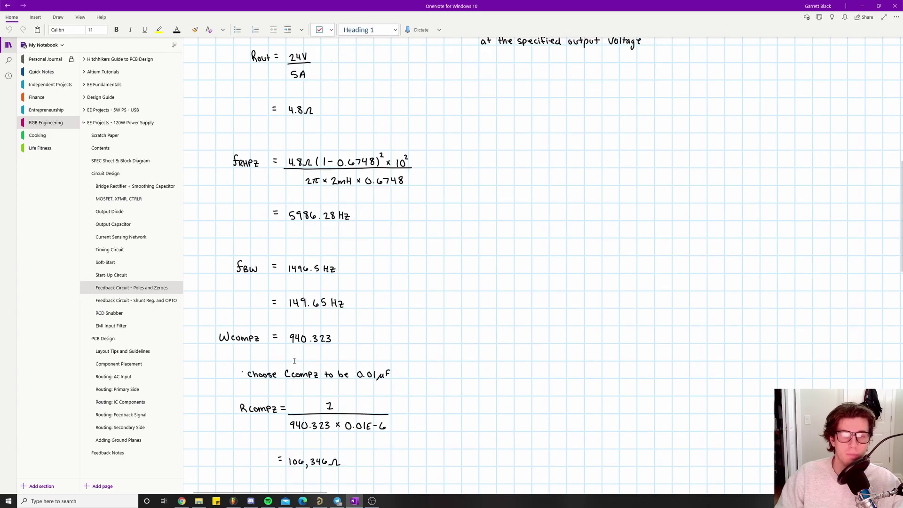
{"action": "scroll", "coordinate": [260, 356], "scroll_direction": "up", "scroll_amount": 8}
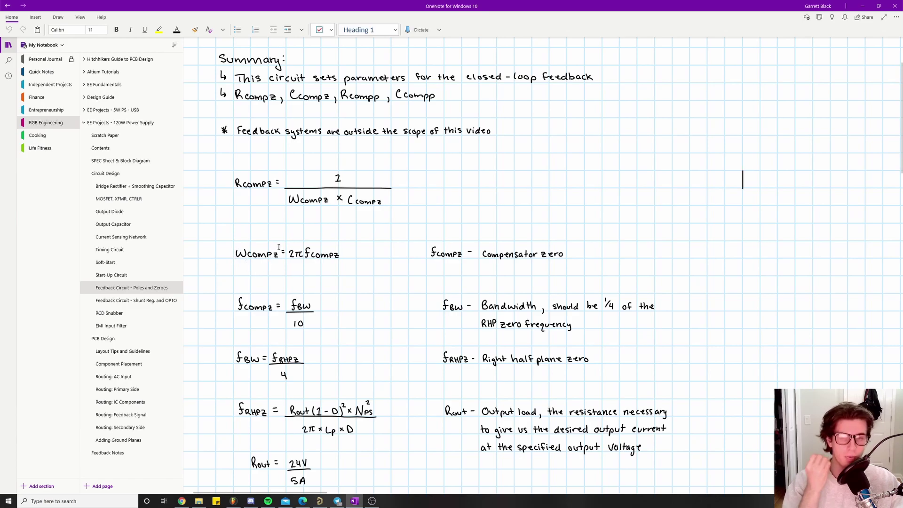
{"action": "scroll", "coordinate": [279, 246], "scroll_direction": "down", "scroll_amount": 10}
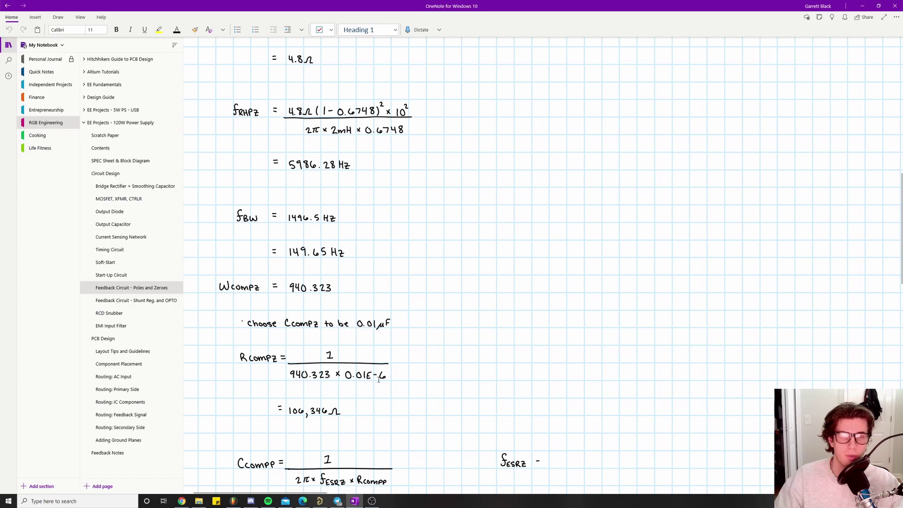
{"action": "scroll", "coordinate": [342, 282], "scroll_direction": "down", "scroll_amount": 2}
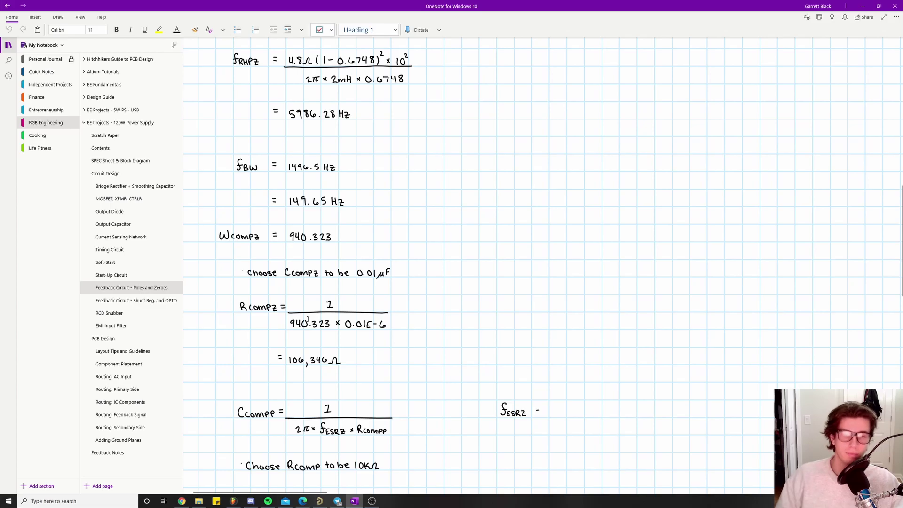
{"action": "scroll", "coordinate": [286, 308], "scroll_direction": "down", "scroll_amount": 2}
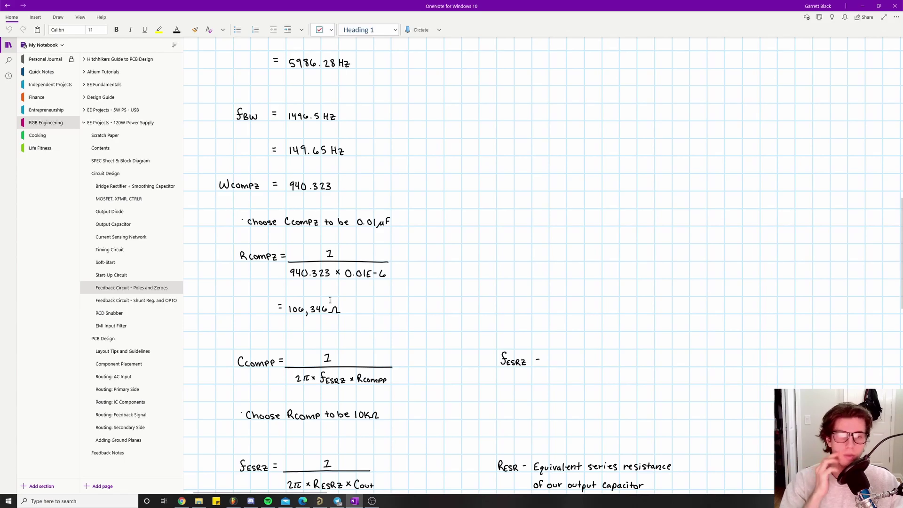
{"action": "scroll", "coordinate": [330, 300], "scroll_direction": "down", "scroll_amount": 4}
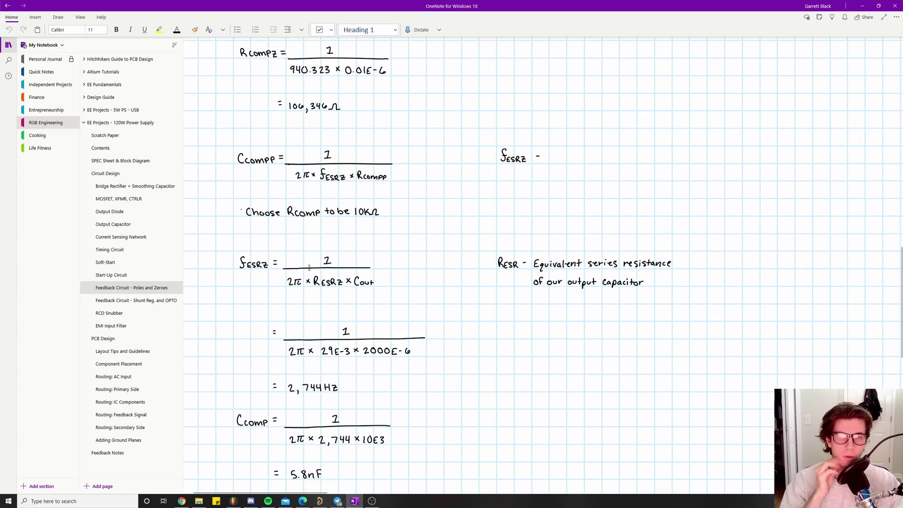
{"action": "scroll", "coordinate": [340, 249], "scroll_direction": "down", "scroll_amount": 1}
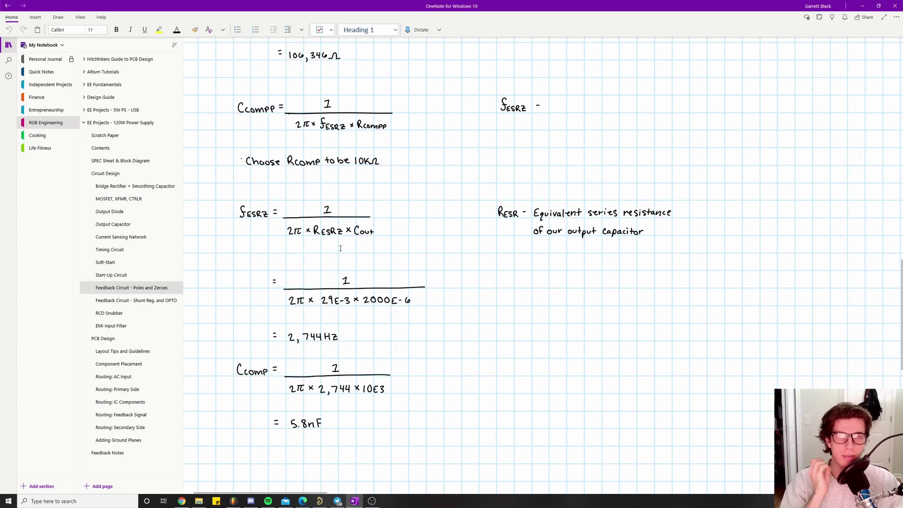
{"action": "scroll", "coordinate": [340, 248], "scroll_direction": "up", "scroll_amount": 2}
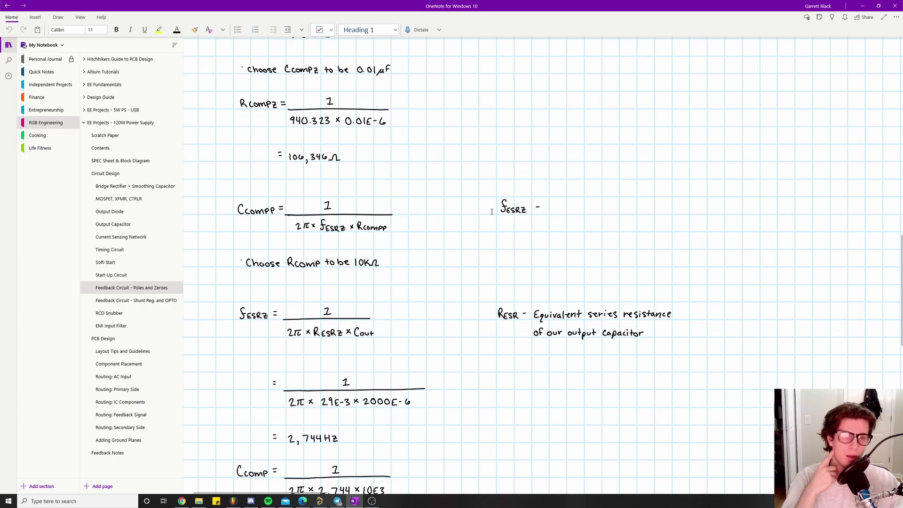
{"action": "left_click_drag", "start_coordinate": [535, 212], "coordinate": [539, 211]}
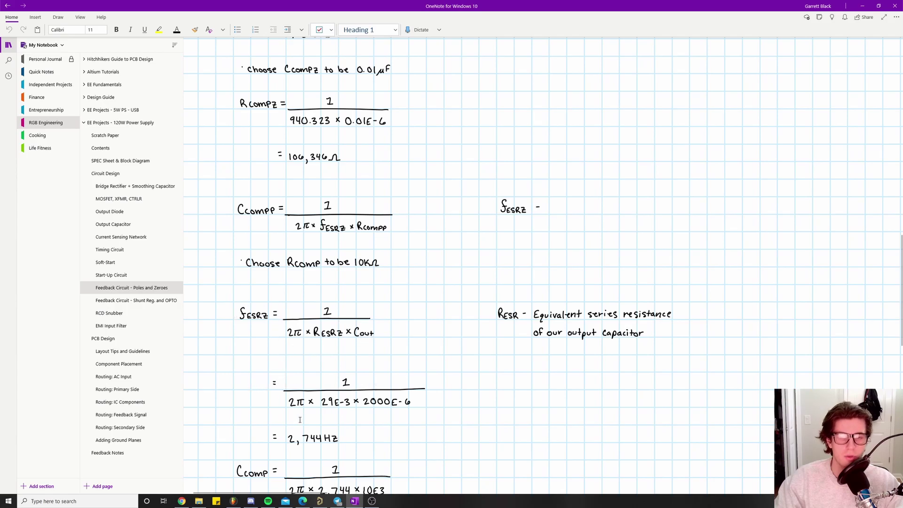
{"action": "scroll", "coordinate": [358, 376], "scroll_direction": "down", "scroll_amount": 1}
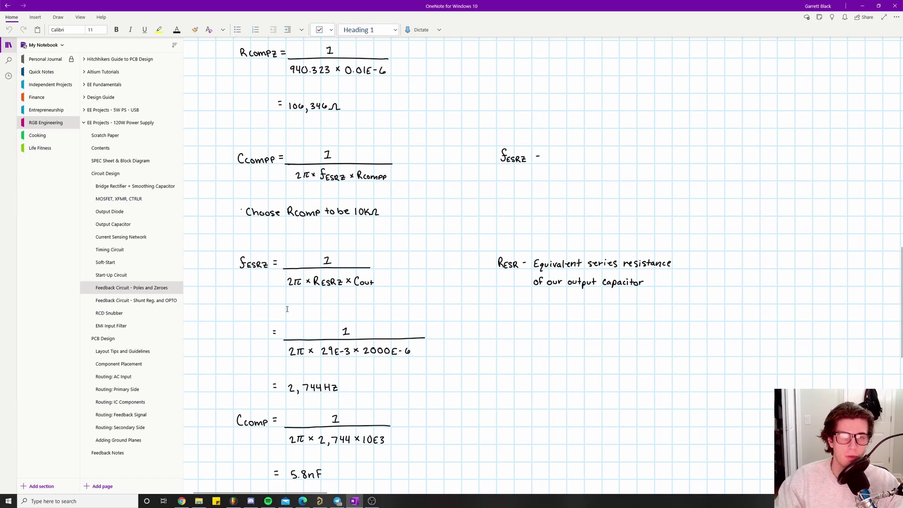
{"action": "scroll", "coordinate": [253, 253], "scroll_direction": "down", "scroll_amount": 1}
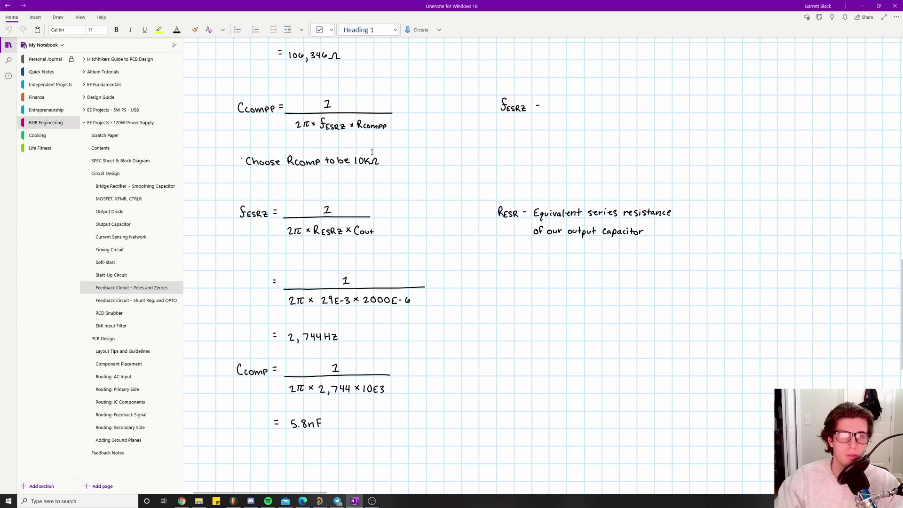
{"action": "scroll", "coordinate": [362, 184], "scroll_direction": "up", "scroll_amount": 2}
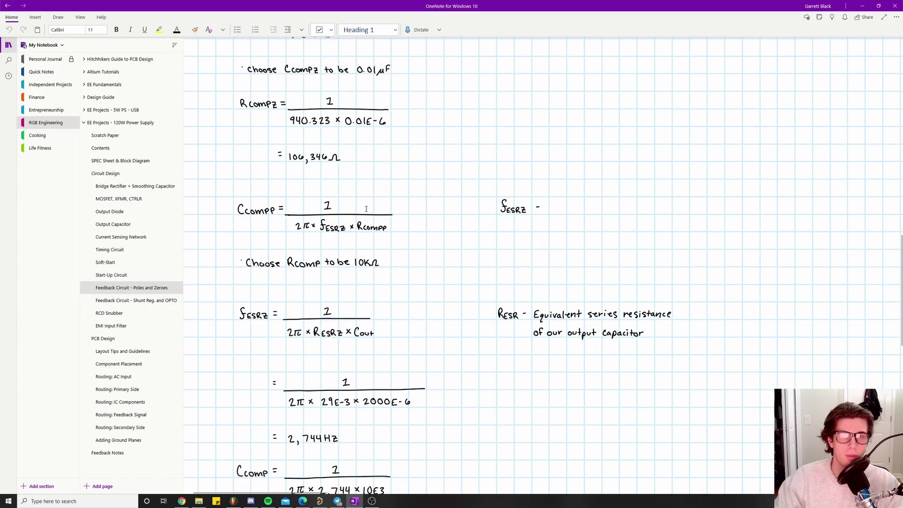
{"action": "scroll", "coordinate": [362, 197], "scroll_direction": "down", "scroll_amount": 1}
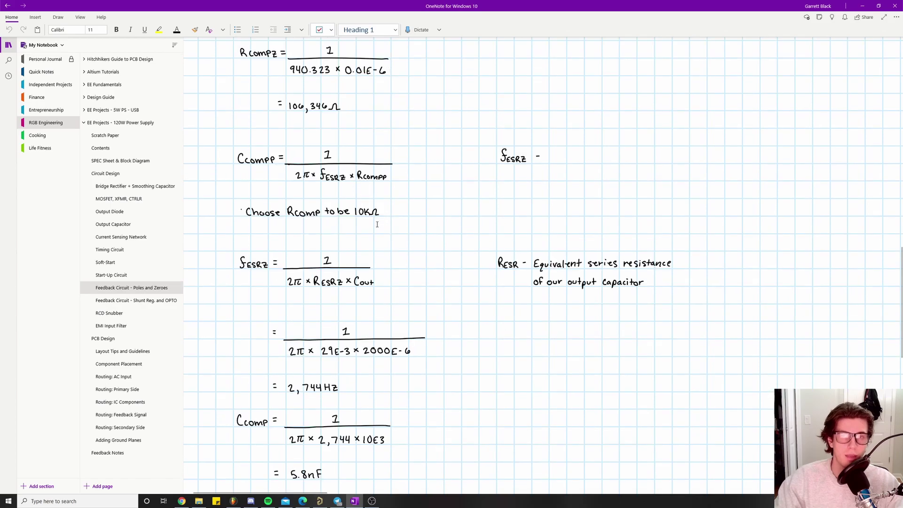
{"action": "scroll", "coordinate": [377, 225], "scroll_direction": "down", "scroll_amount": 1}
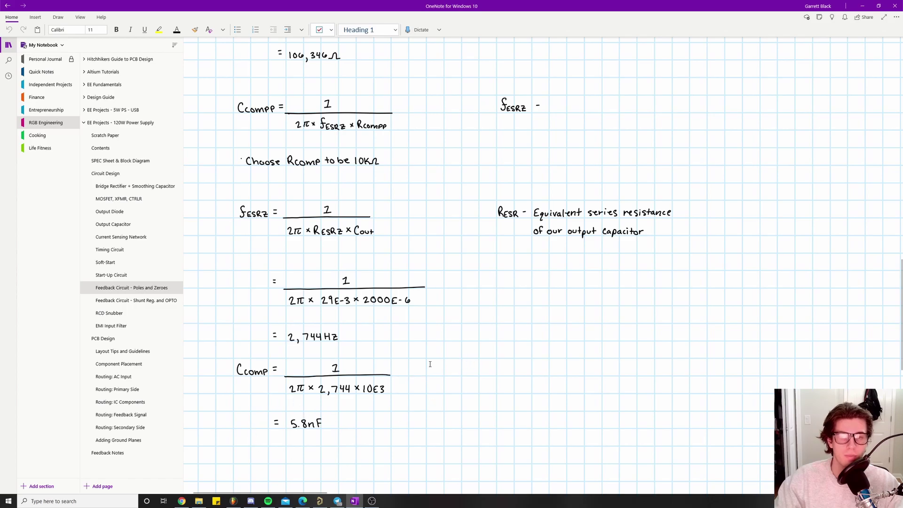
Scroll back up to the page's title, date and Summary section
{"action": "scroll", "coordinate": [430, 363], "scroll_direction": "up", "scroll_amount": 4}
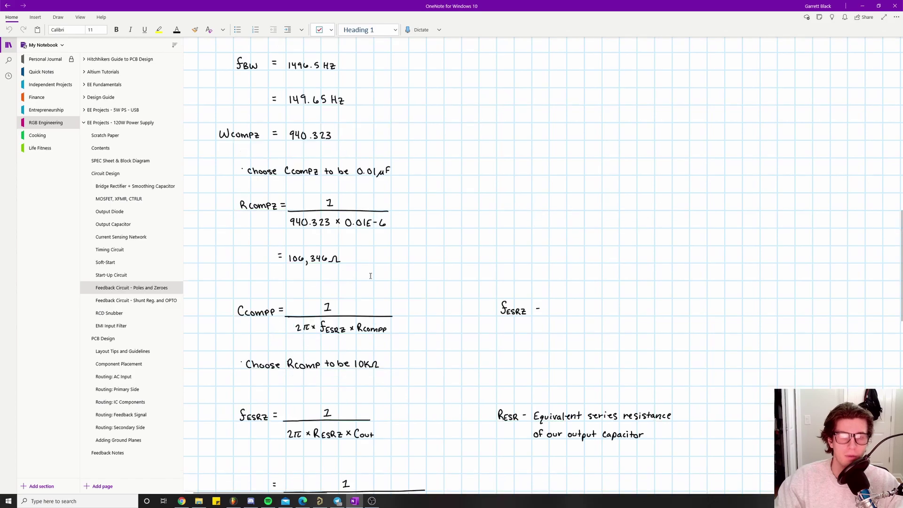
{"action": "scroll", "coordinate": [243, 119], "scroll_direction": "up", "scroll_amount": 10}
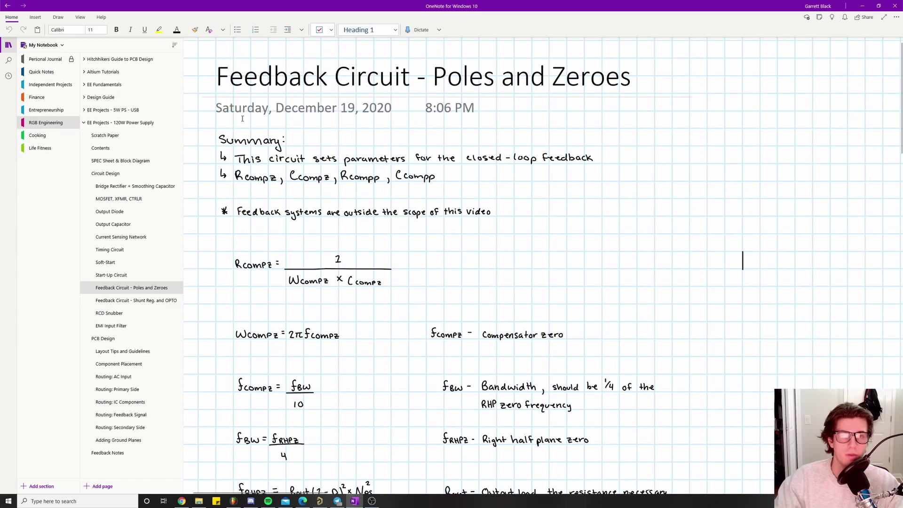